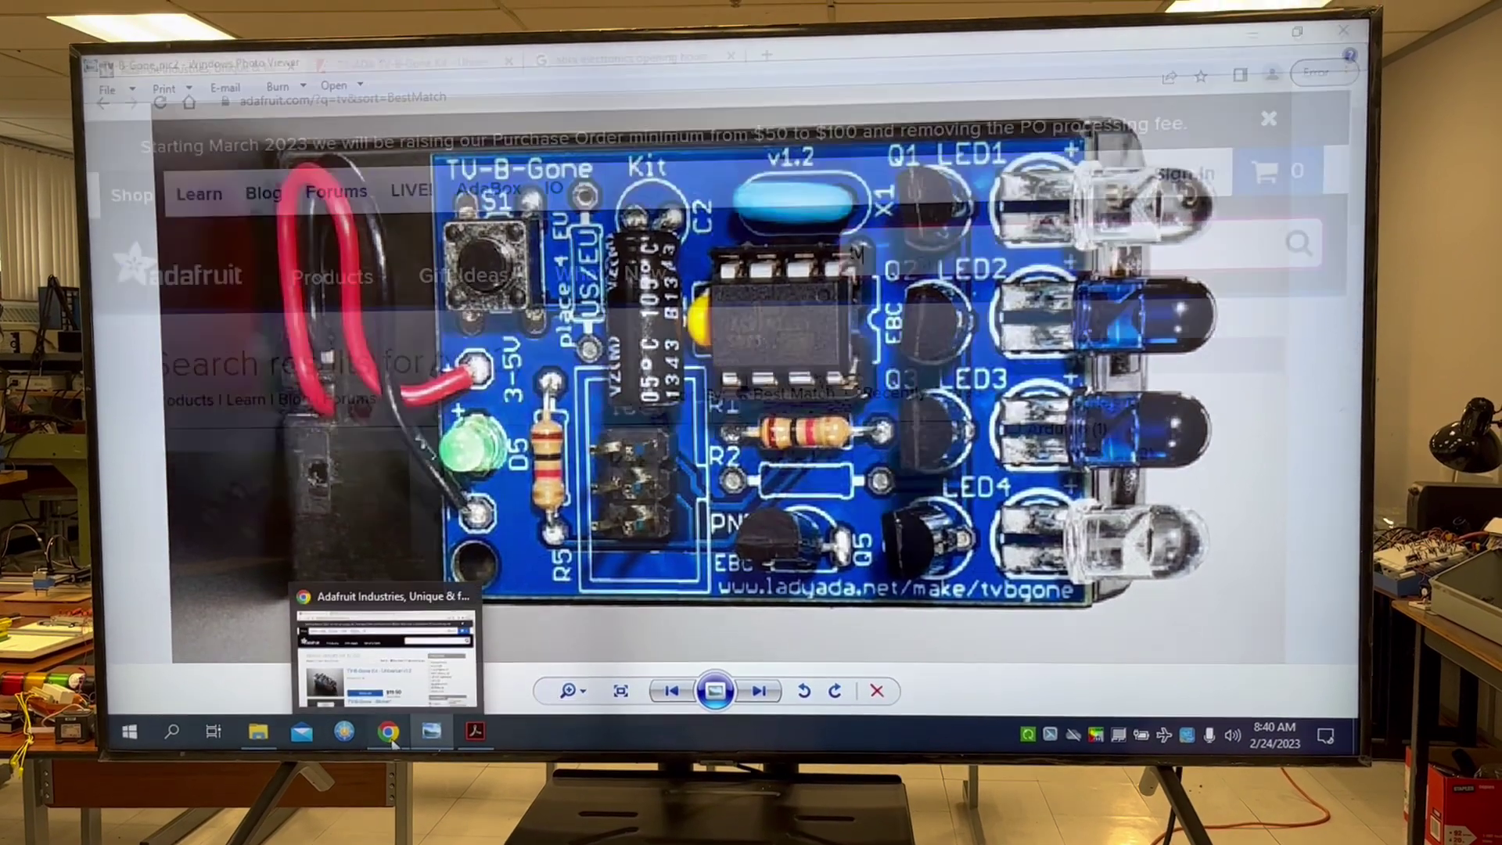
Show Chrome's Adafruit TV-B-Gone search results, then Abra's TV-B-Gone Kit v1.2 page (CA$32.91).
click(389, 710)
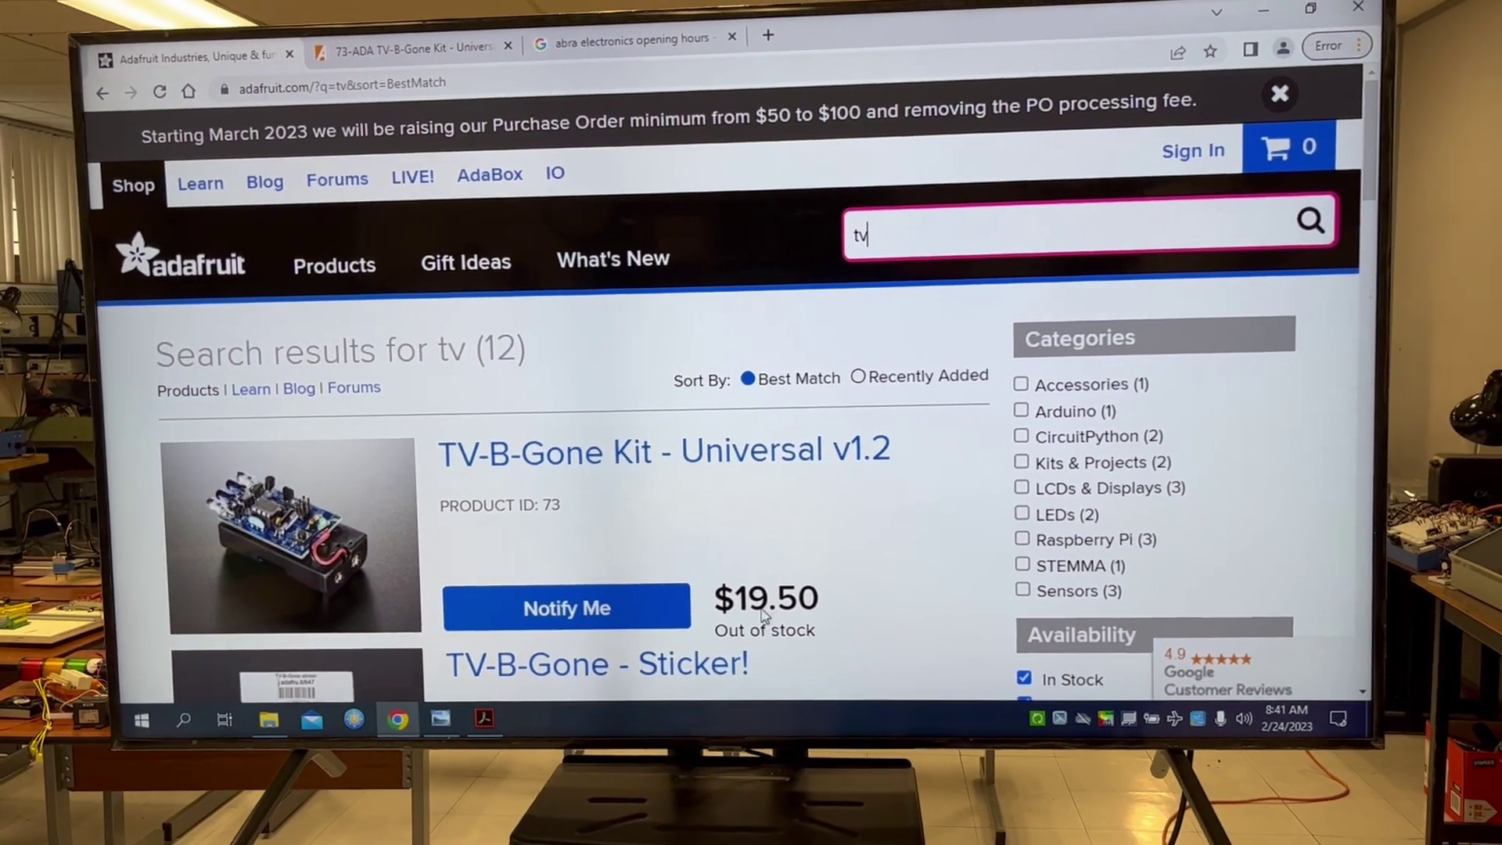
click(400, 46)
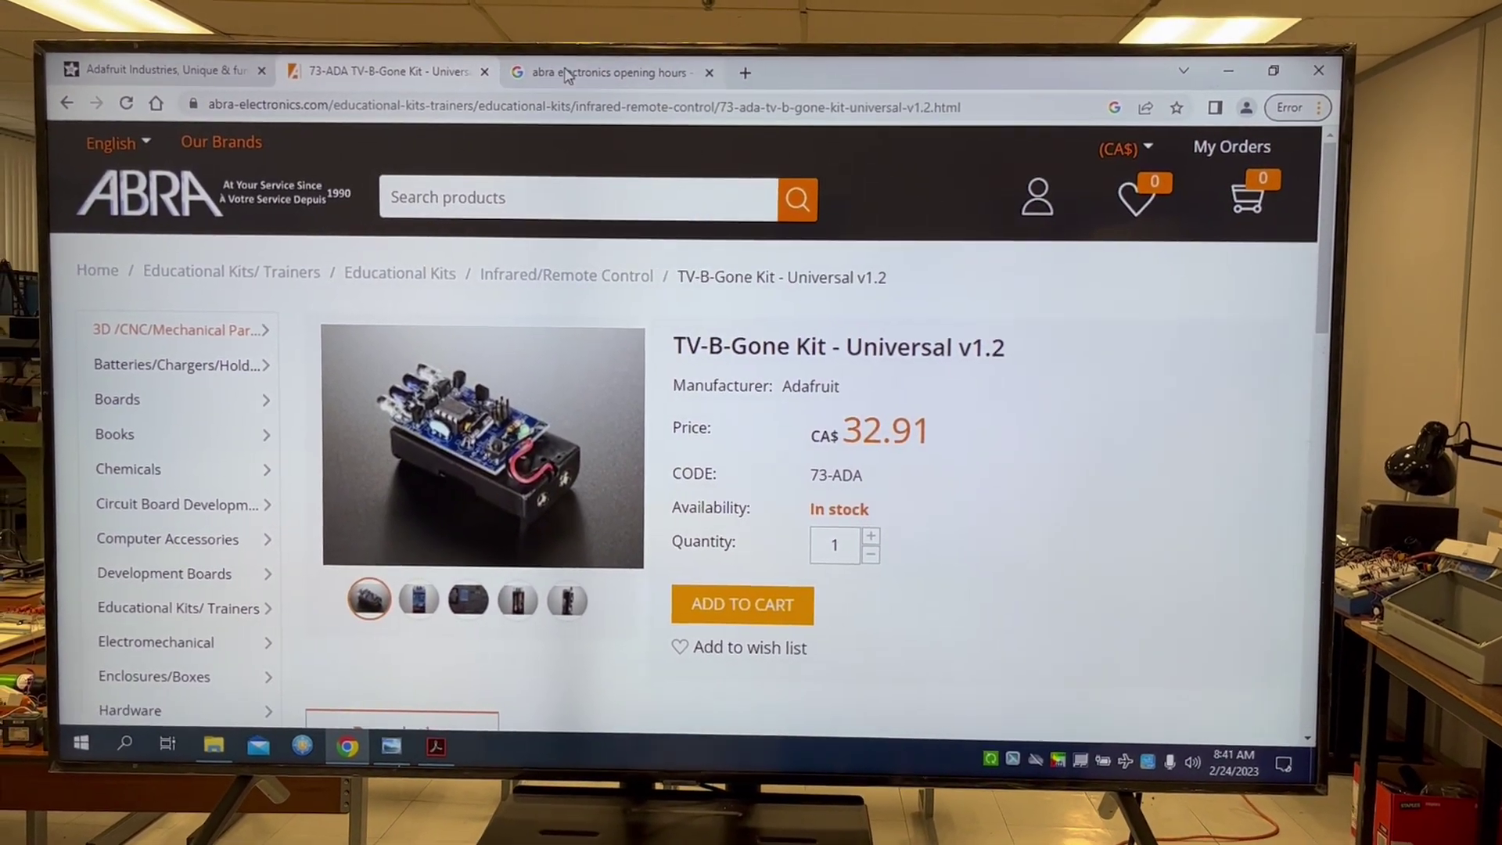
Return to Windows Photo Viewer showing the TV-B-Gone_pic2 close-up of the v1.2 board.
click(406, 748)
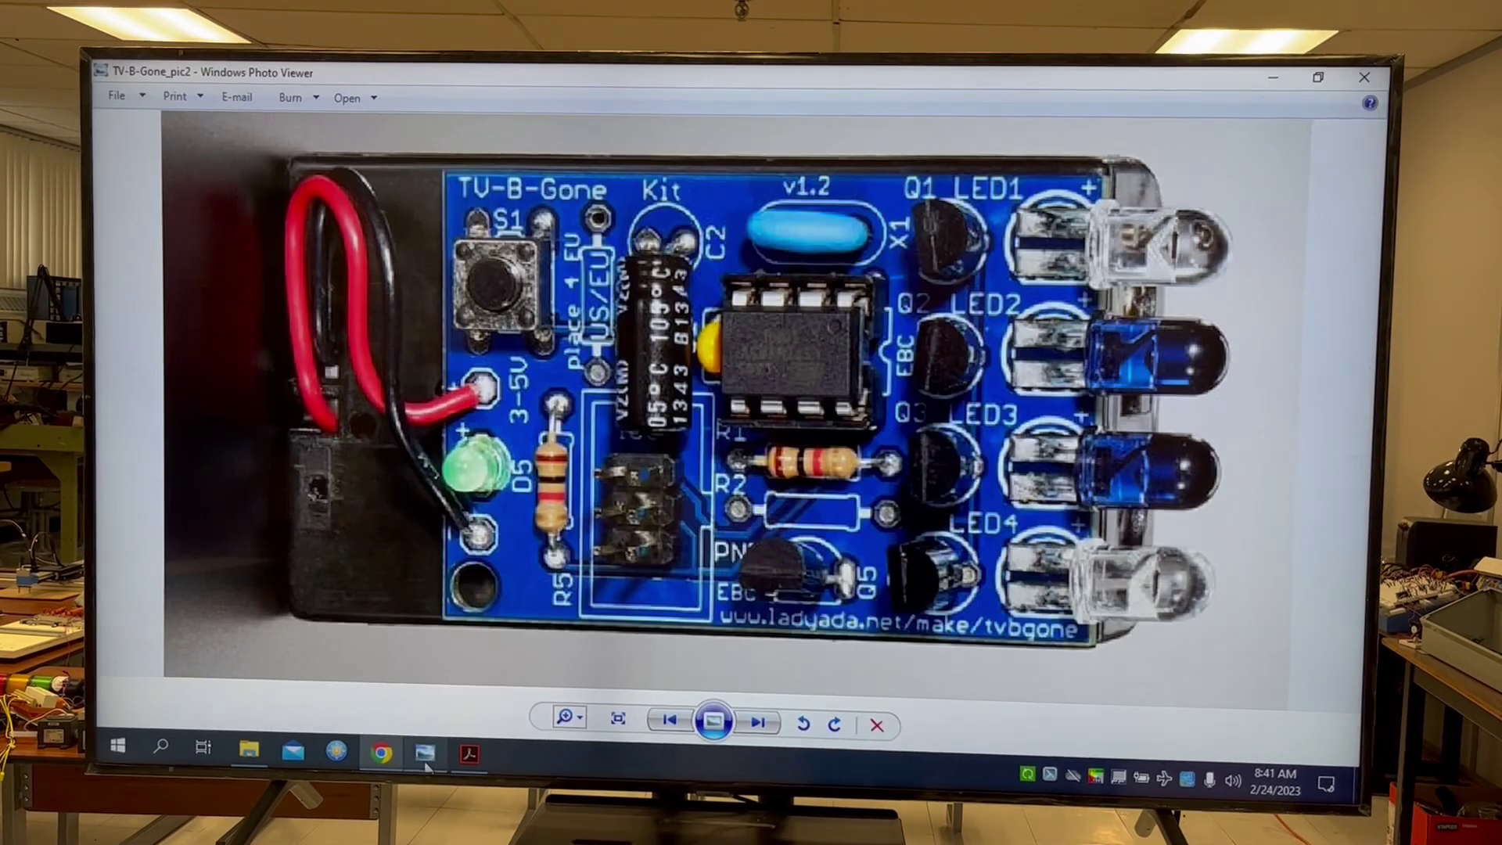